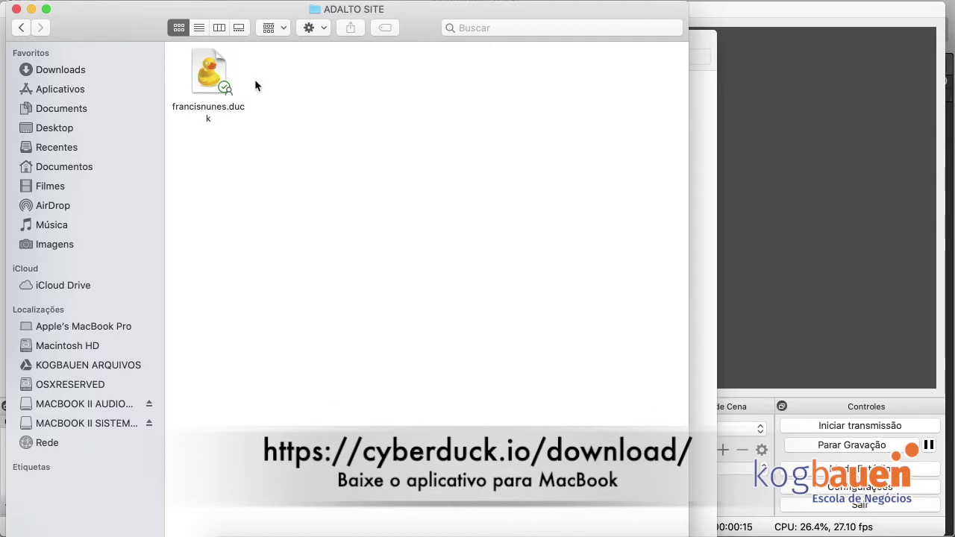
- Open the .duck connection profile from the ADALTO SITE folder in Cyberduck and log in to the FTP server with the account password
left_click(207, 73)
double_click(208, 74)
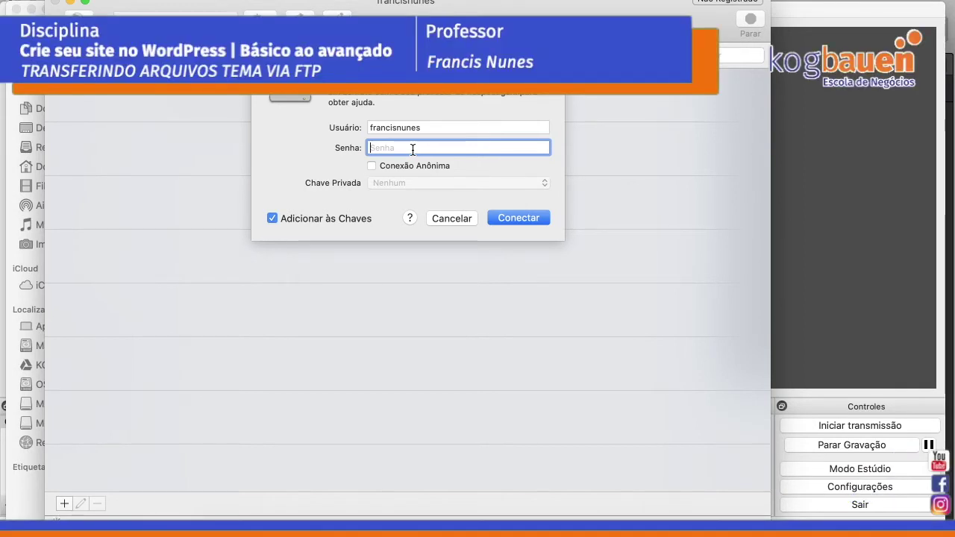
type("••••••••••")
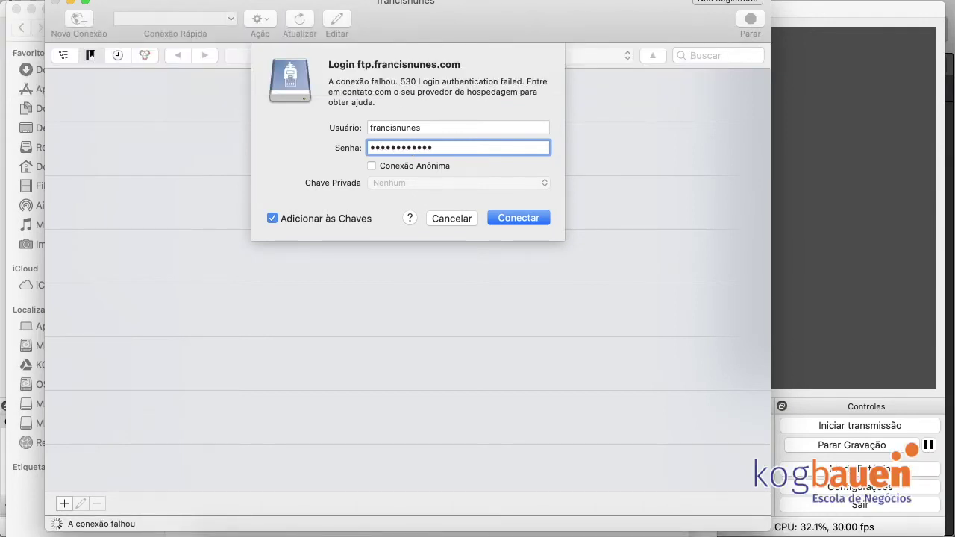
left_click(511, 218)
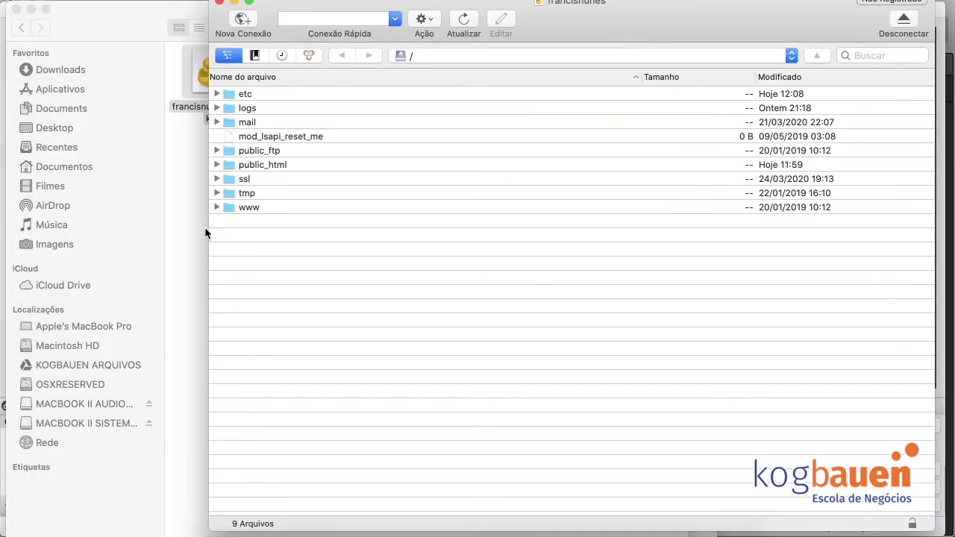
- Narrow the FTP window and expand public_html, its wp-content folder and the themes folder inside it
left_click_drag(208, 229, 355, 235)
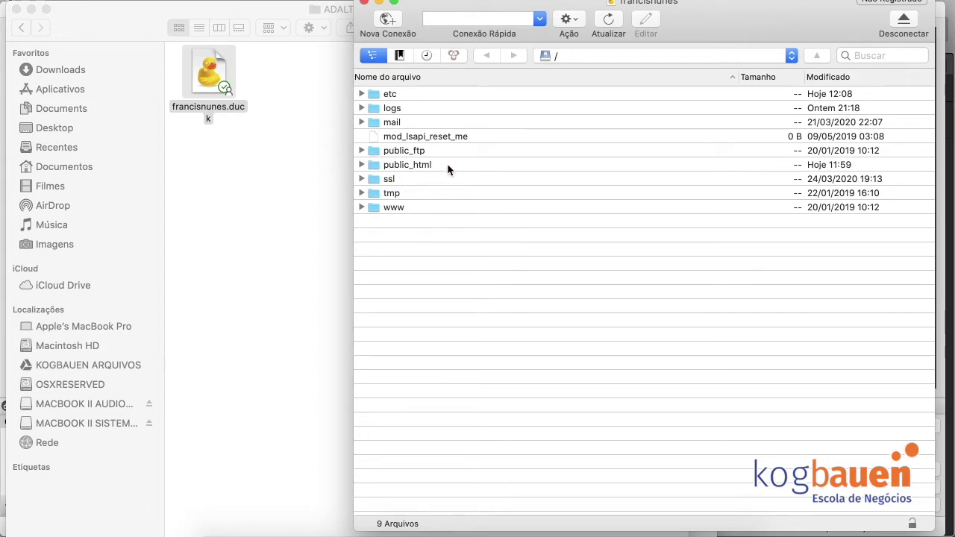
left_click(362, 164)
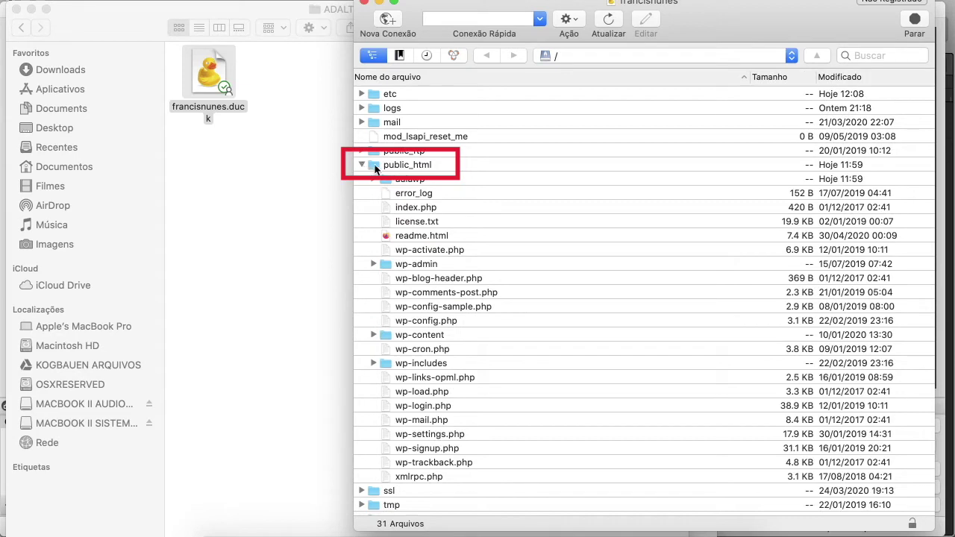
scroll(506, 256, "down", 1)
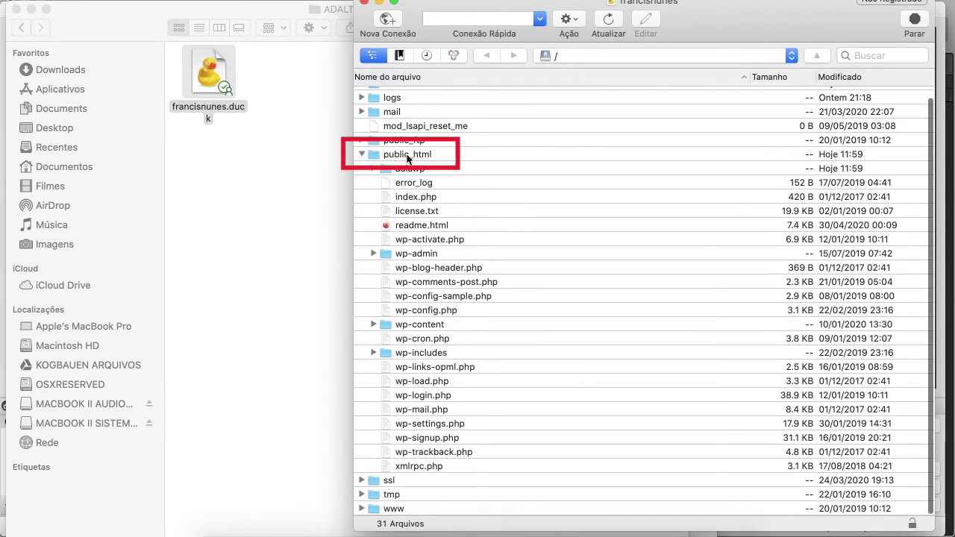
left_click(373, 324)
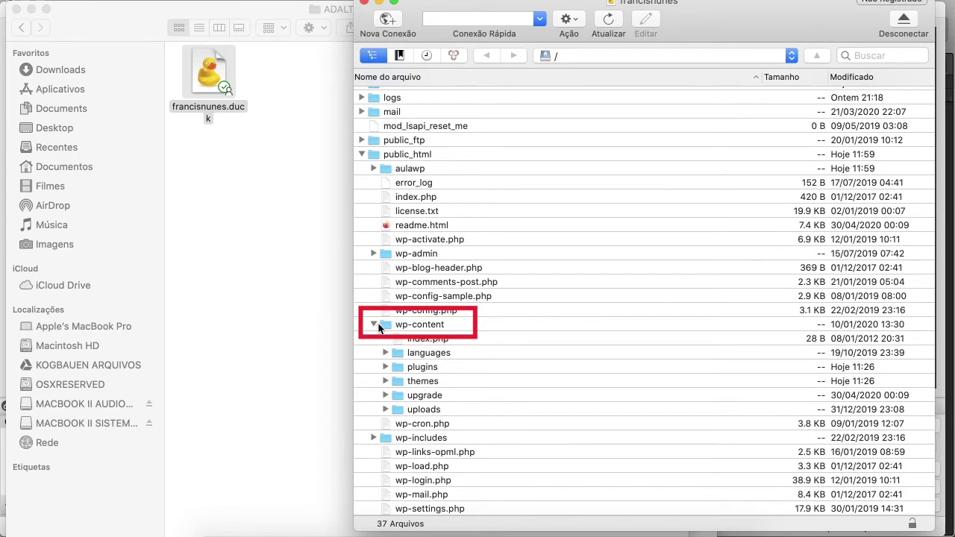
scroll(495, 334, "down", 3)
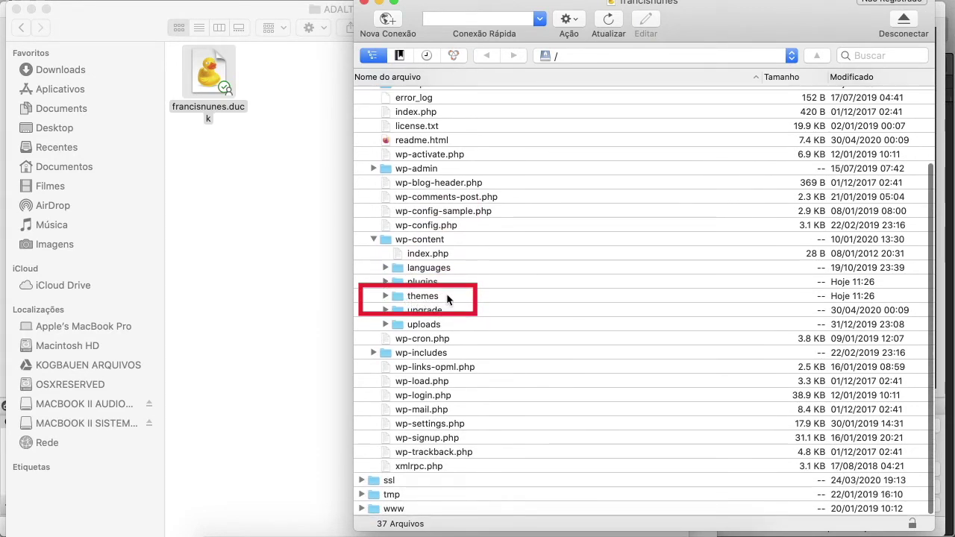
left_click(385, 296)
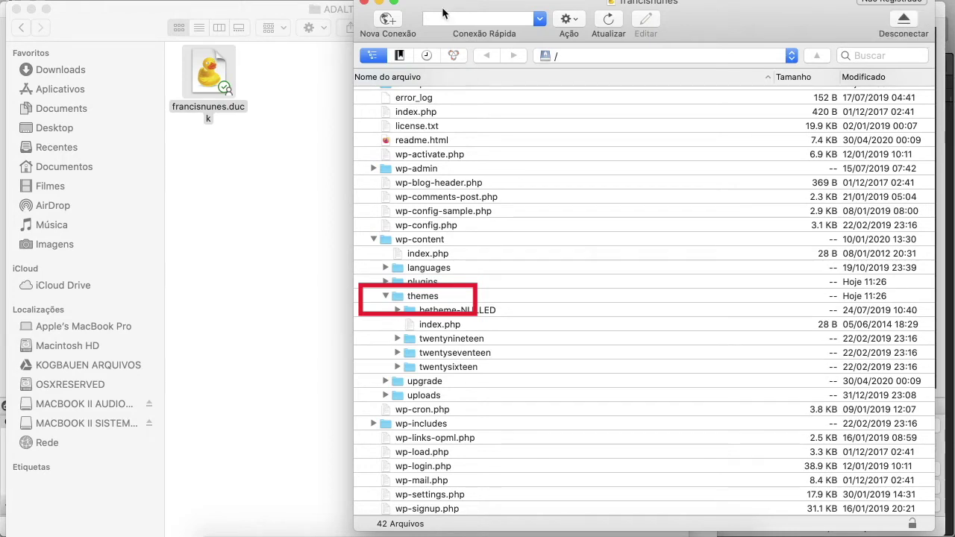
- Shift the FTP window aside and collapse the main site's themes folder in the remote file tree
left_click_drag(442, 13, 462, 13)
scroll(448, 231, "up", 5)
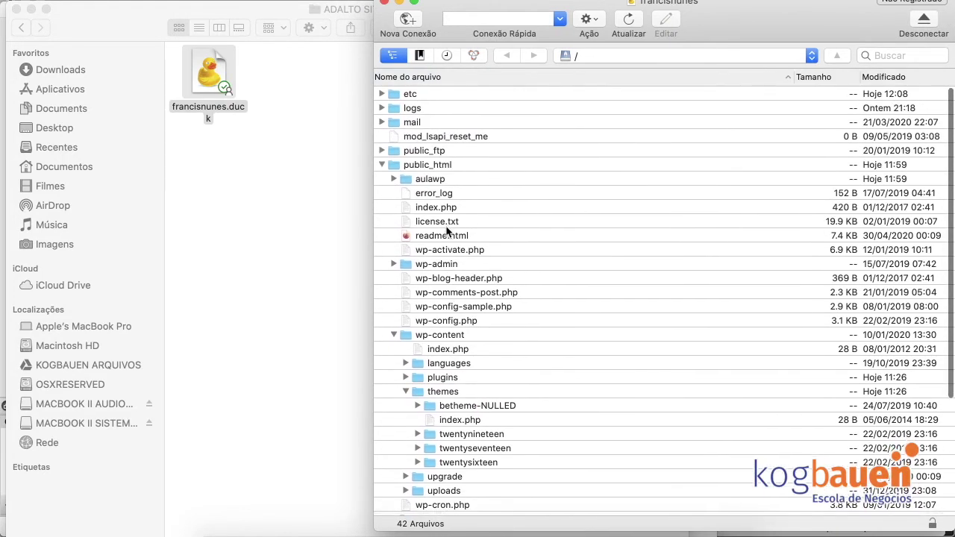
scroll(446, 232, "down", 8)
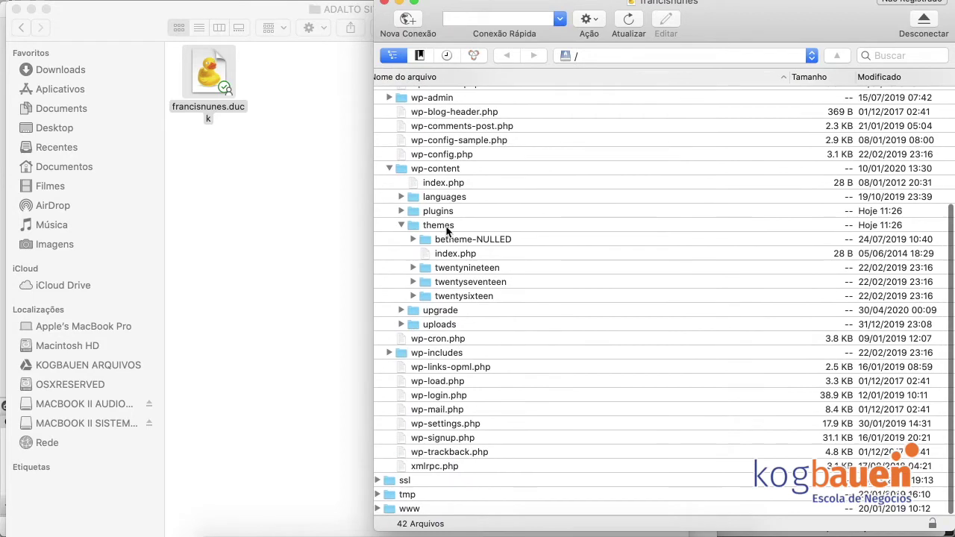
left_click(400, 225)
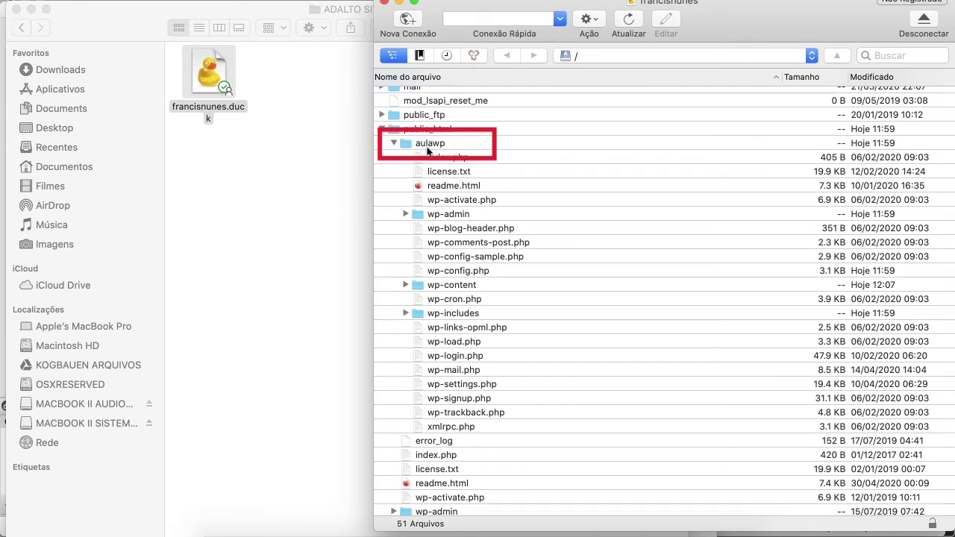
- Expand the wp-content folder inside aulawp and the themes folder within it
left_click(406, 285)
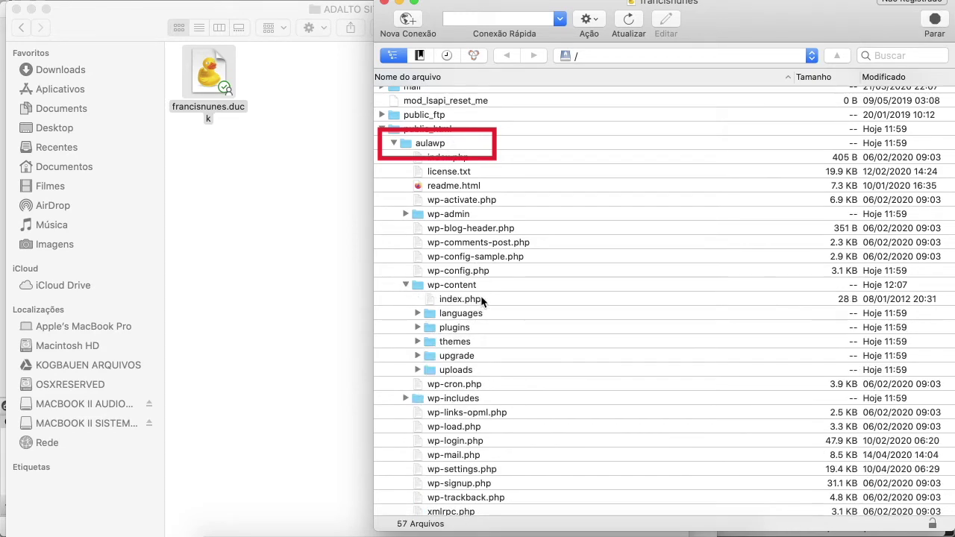
scroll(482, 330, "down", 3)
scroll(463, 306, "down", 2)
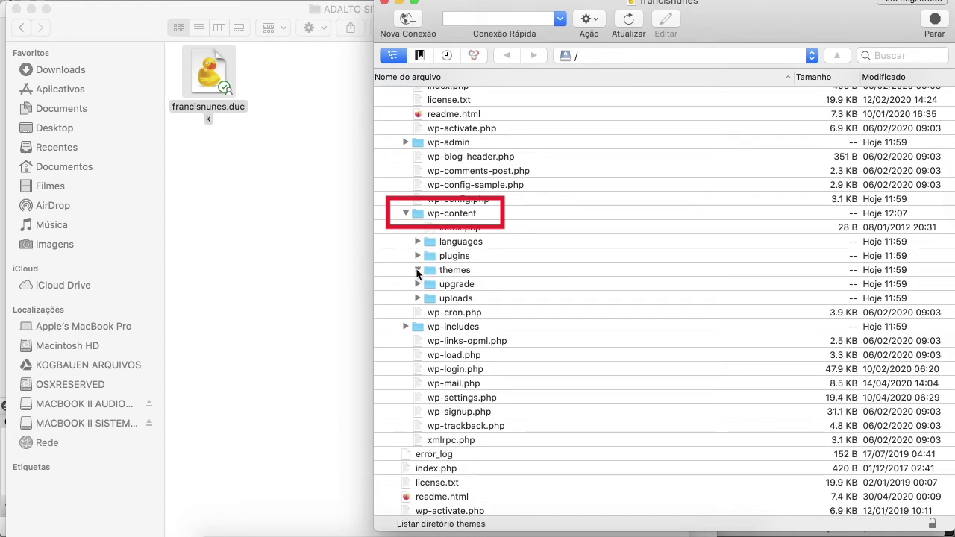
scroll(560, 277, "down", 2)
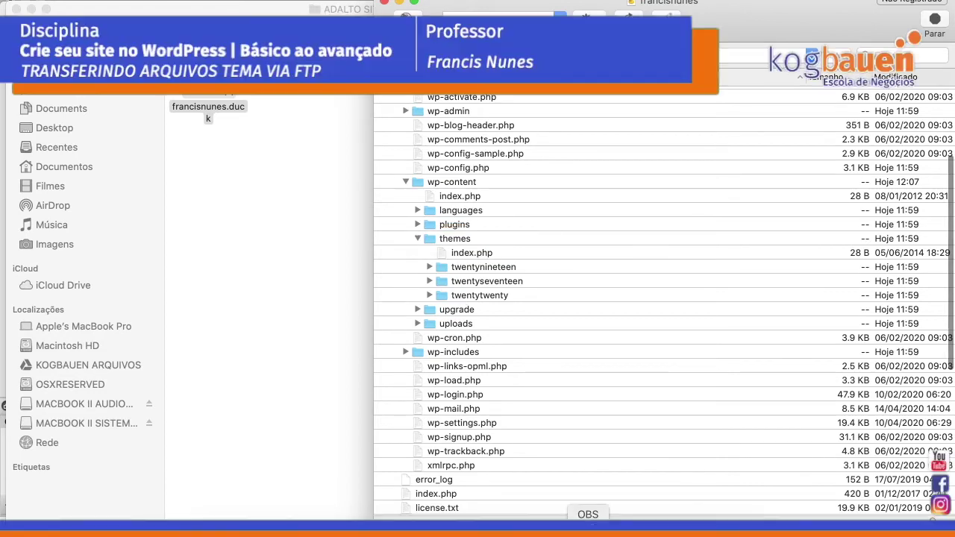
- Switch to the browser's WordPress Temas page and compare its installed themes with aulawp's themes folder in Cyberduck
left_click(588, 531)
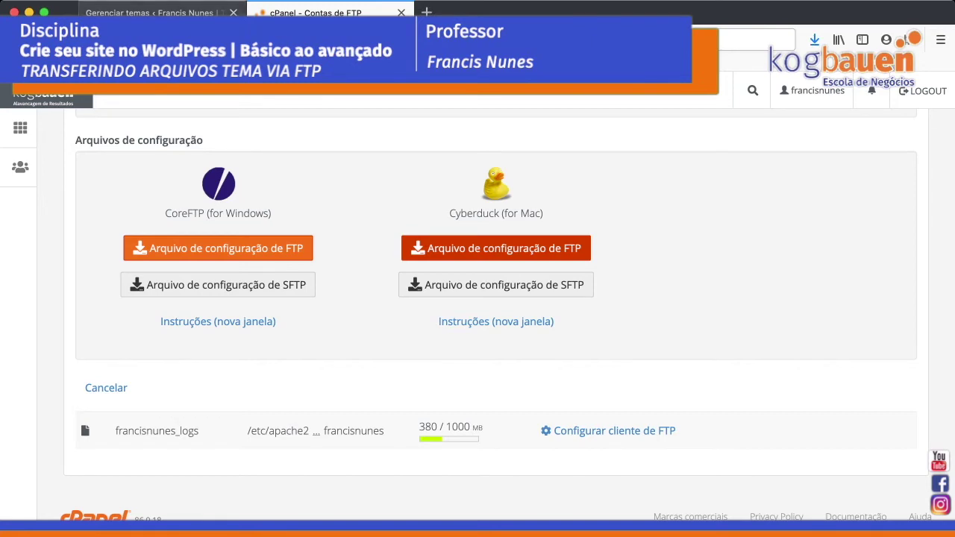
key("ctrl+shift+Tab")
mouse_move(815, 229)
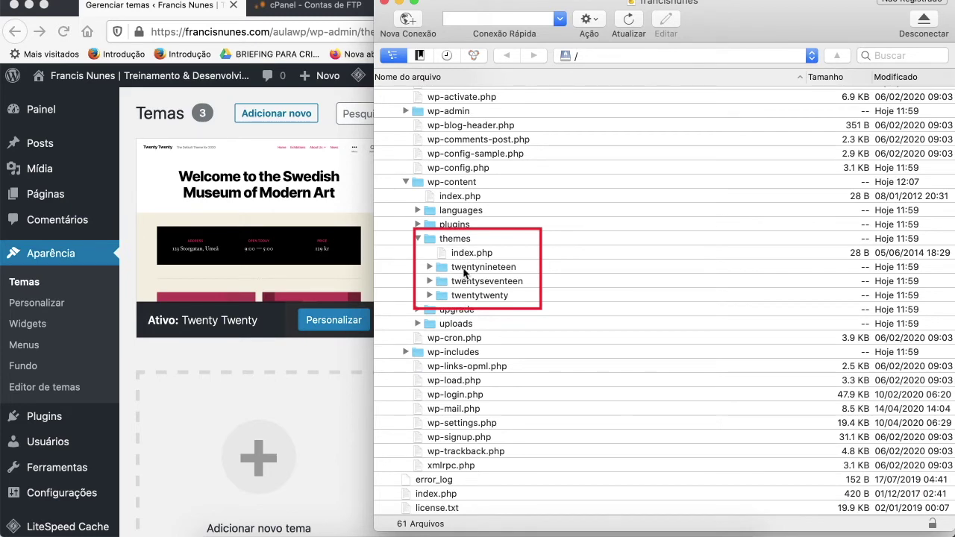
left_click_drag(373, 198, 416, 198)
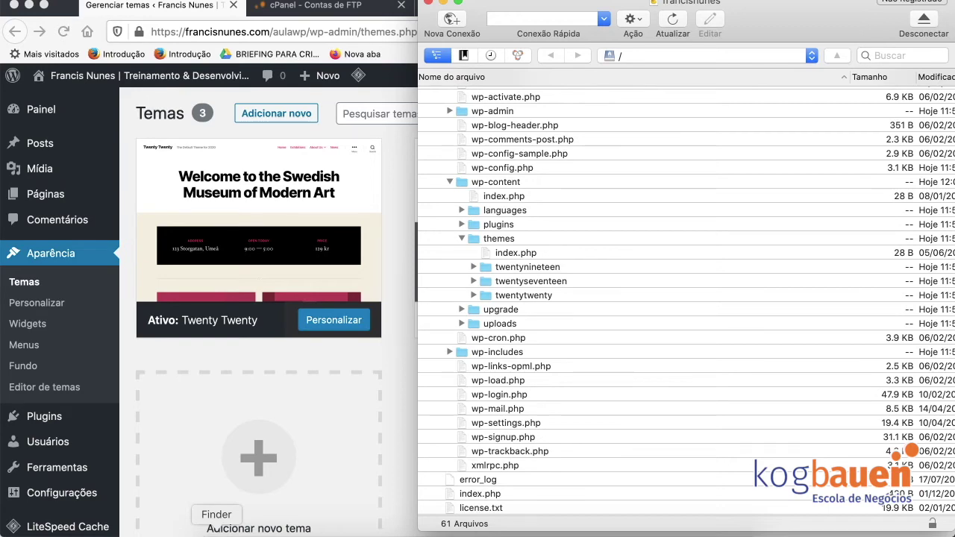
- Switch to Finder, select the betheme-NULLED theme folder and arrange the Cyberduck window beside it
left_click(217, 531)
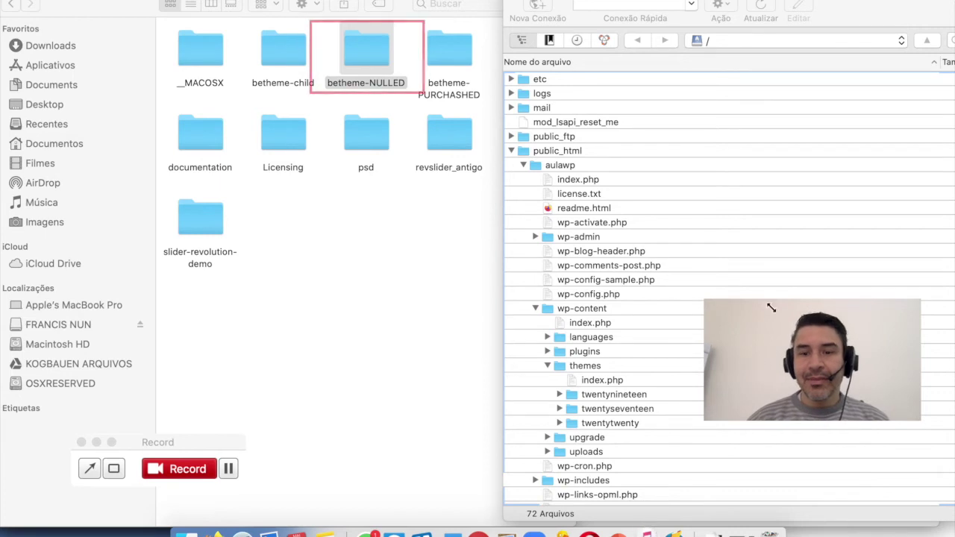
left_click(384, 62)
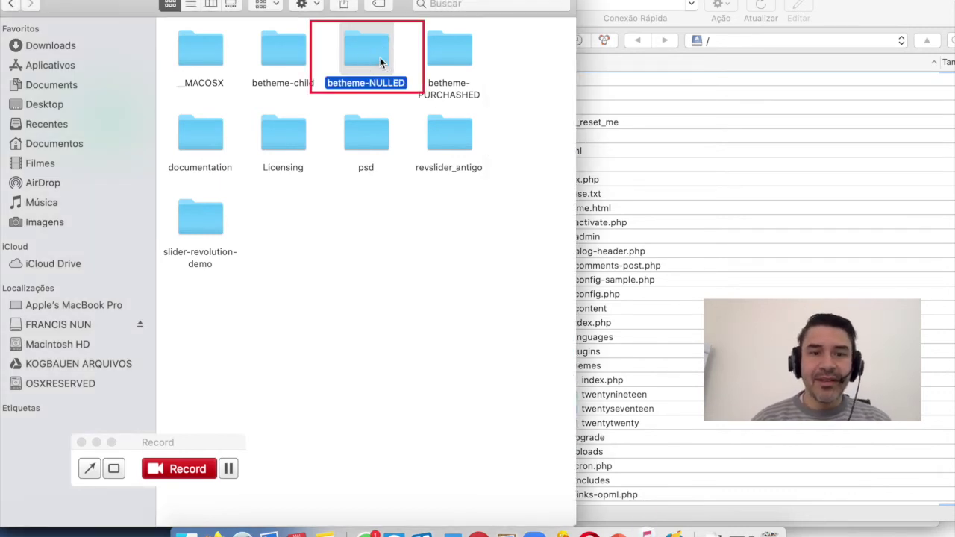
left_click(642, 18)
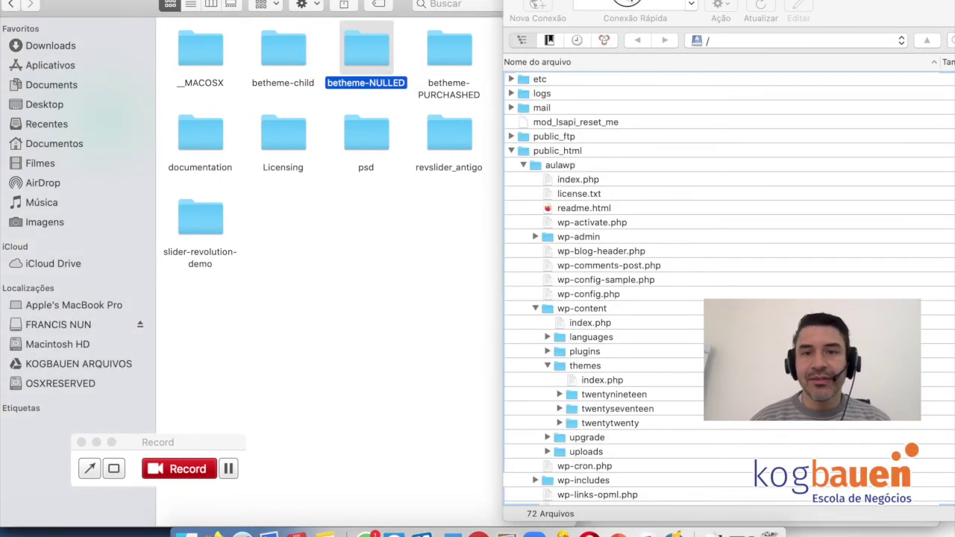
left_click_drag(565, 344, 576, 344)
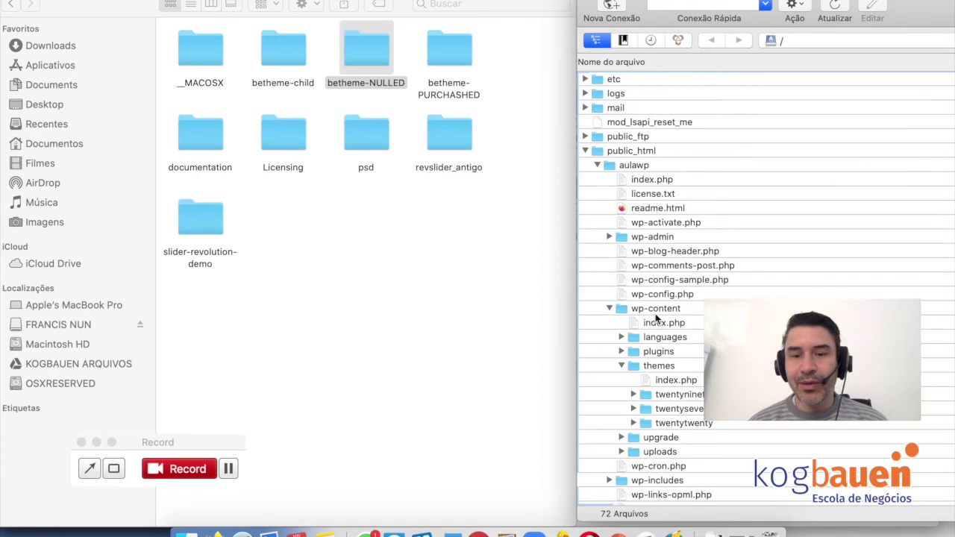
- Try uploading the betheme-NULLED folder to aulawp/wp-content/themes over unencrypted FTP, cancelling at the overwrite options and closing the transfer window
scroll(656, 319, "down", 5)
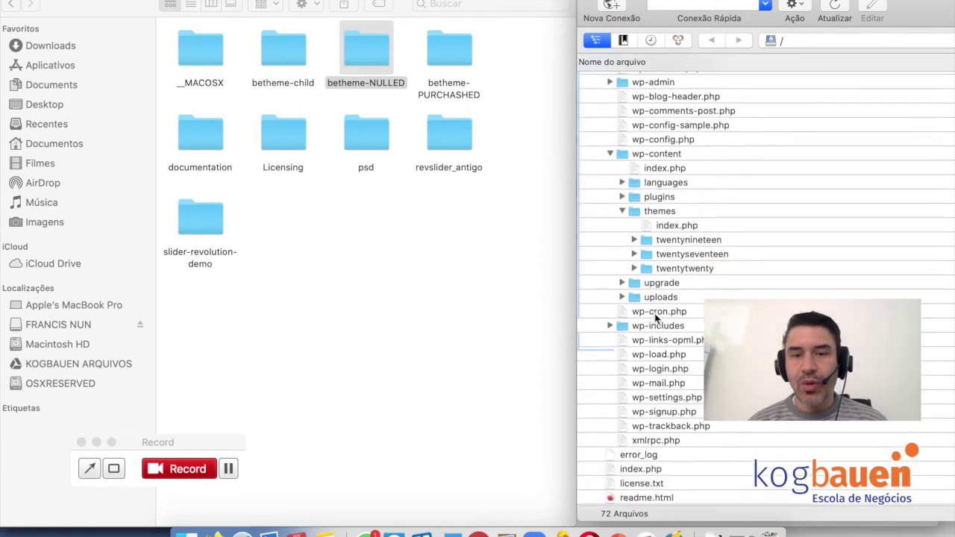
scroll(656, 319, "down", 3)
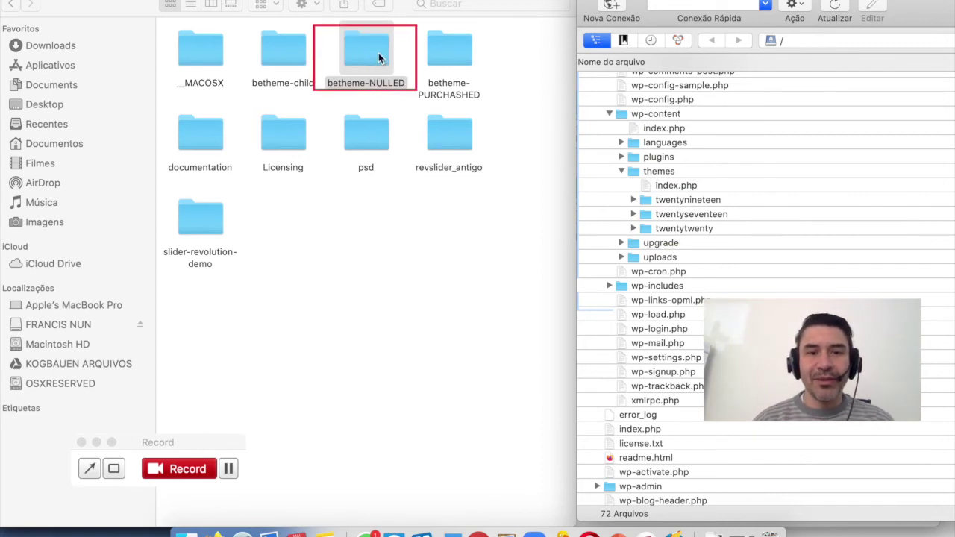
left_click_drag(379, 53, 636, 177)
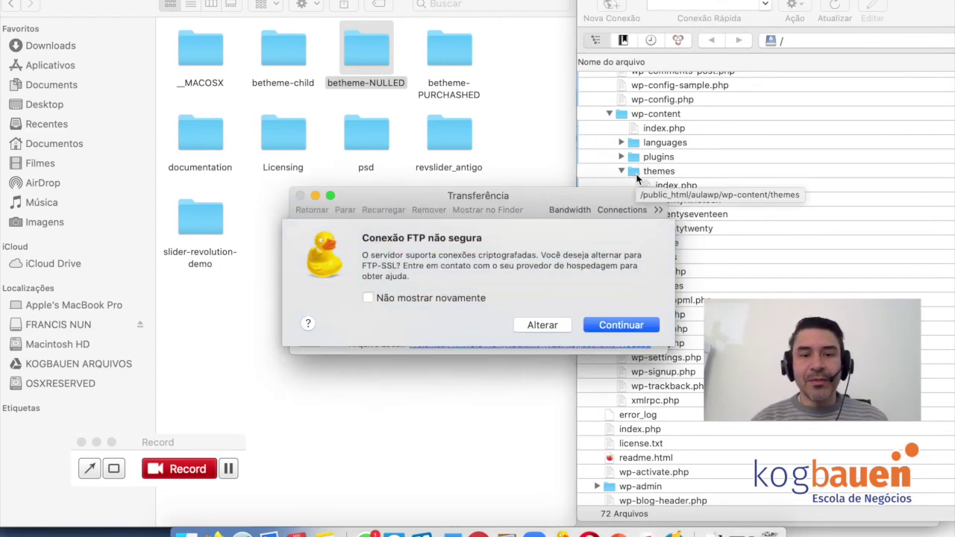
left_click(598, 327)
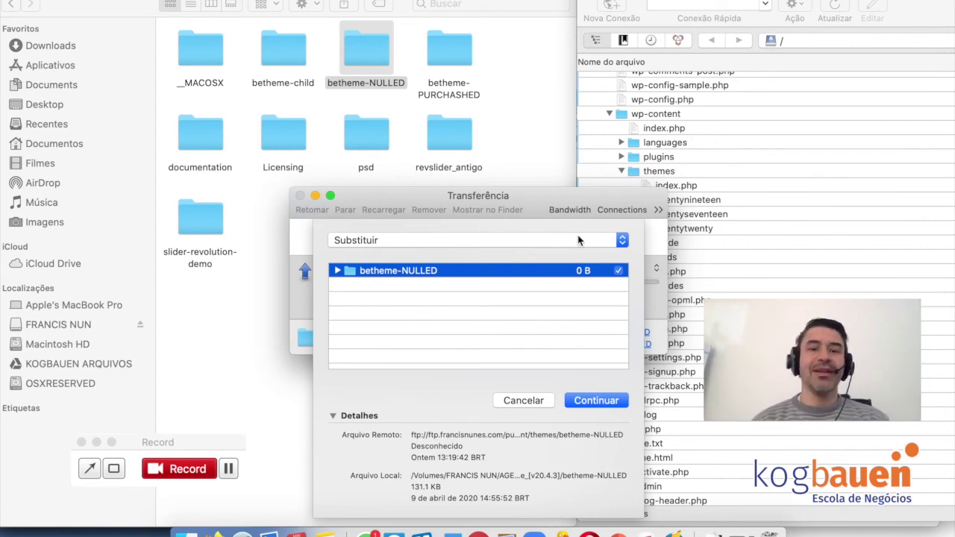
left_click(524, 401)
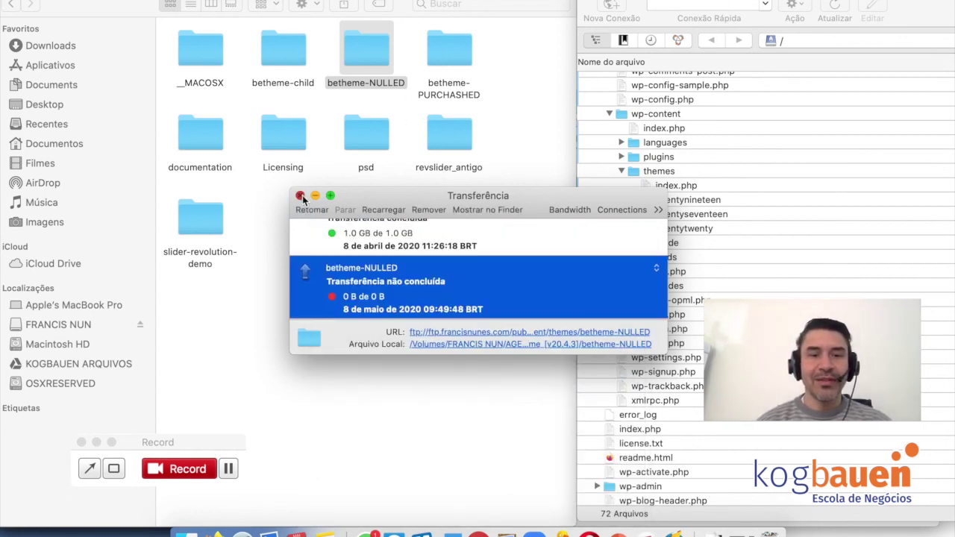
left_click(301, 196)
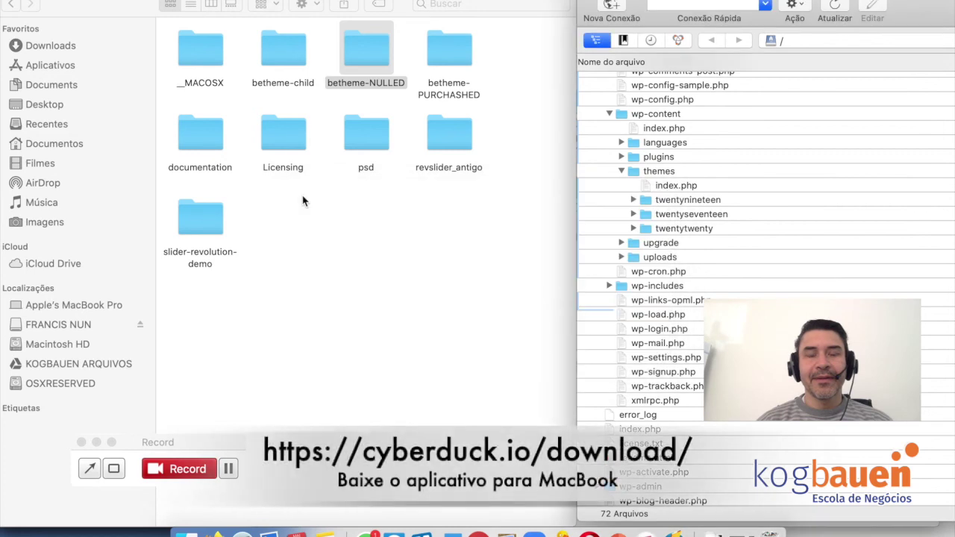